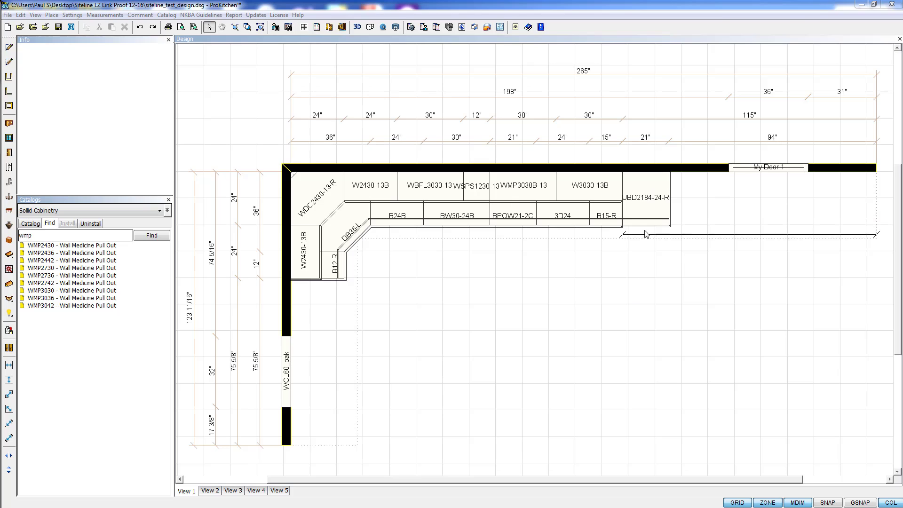
- Change the color of the tall UBD2184-24-R cabinet by creating a catalog copy named Siteline A
right_click(645, 208)
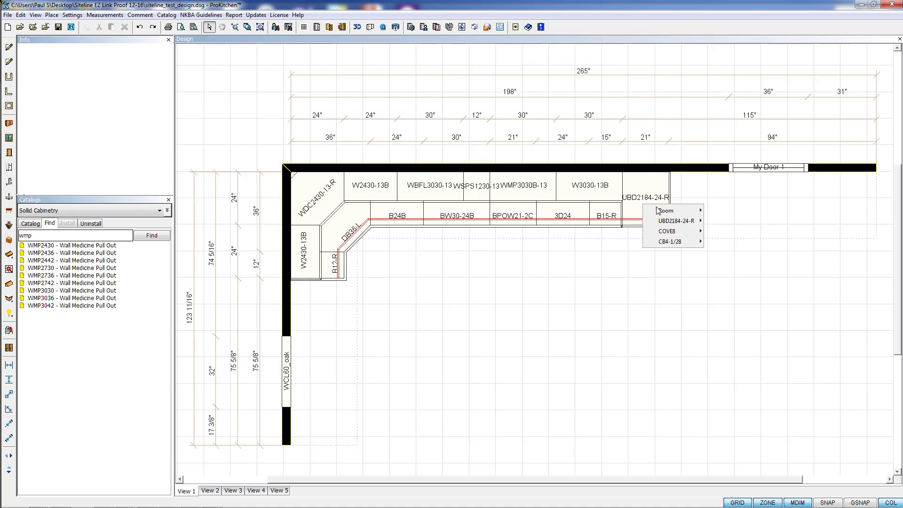
mouse_move(664, 223)
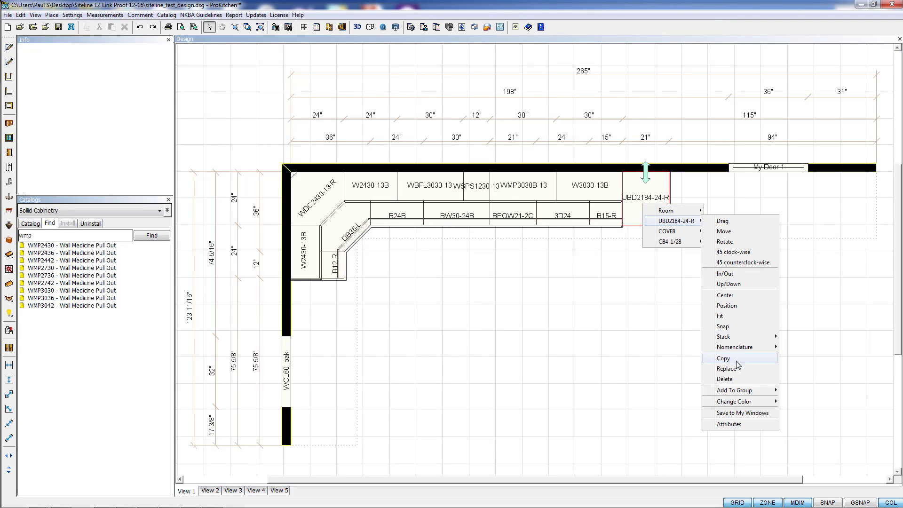
mouse_move(737, 405)
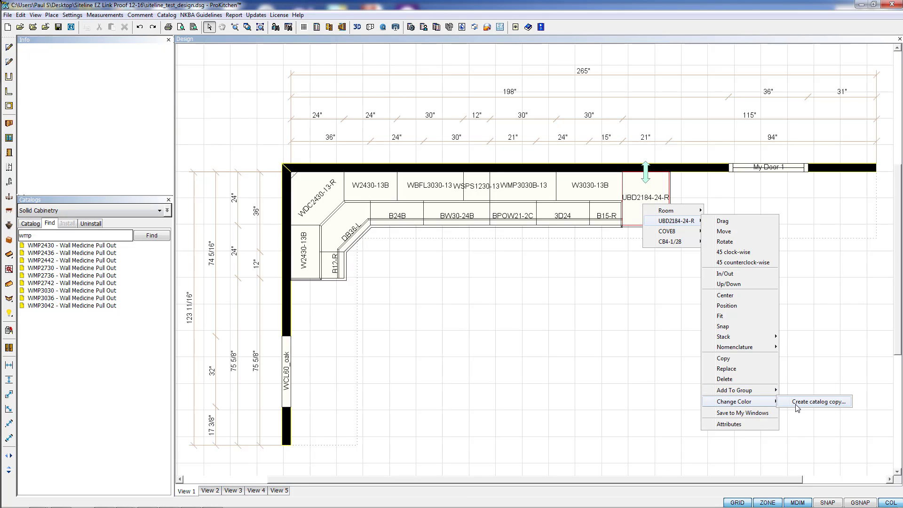
left_click(842, 403)
left_click(834, 405)
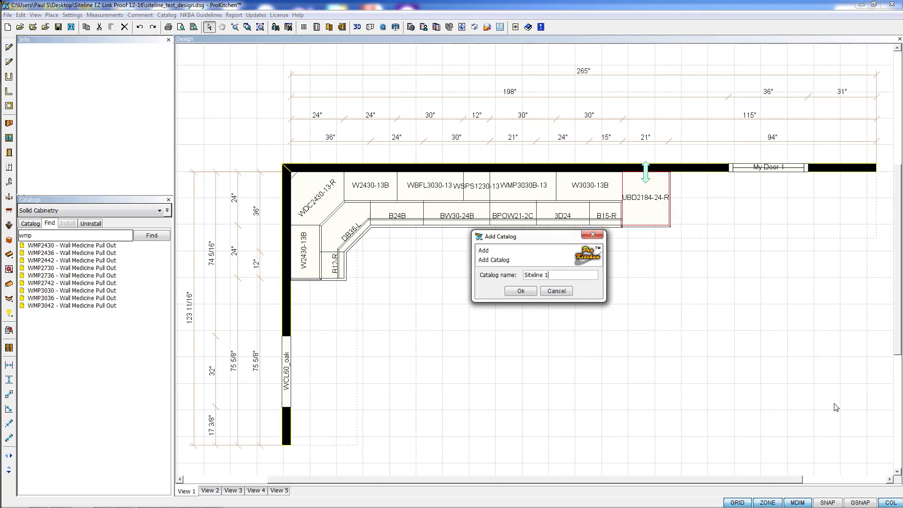
key("BackSpace")
key("BackSpace")
key("BackSpace")
key("BackSpace")
key("BackSpace")
key("BackSpace")
key("BackSpace")
key("BackSpace")
key("BackSpace")
key("BackSpace")
type("Siteline A")
left_click(523, 291)
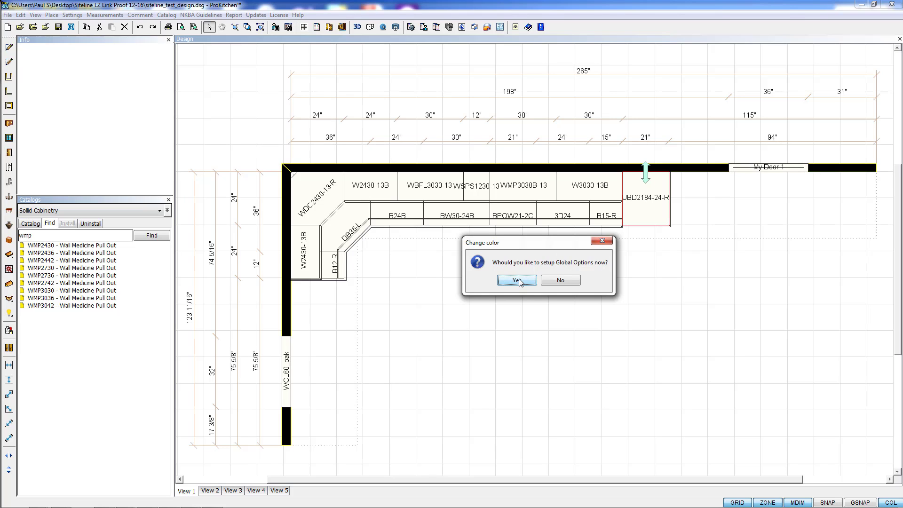
- Set up Siteline A's global options with a Natural Woodgrain Melamine case interior and Solid Wood Dovetail drawer boxes
left_click(517, 280)
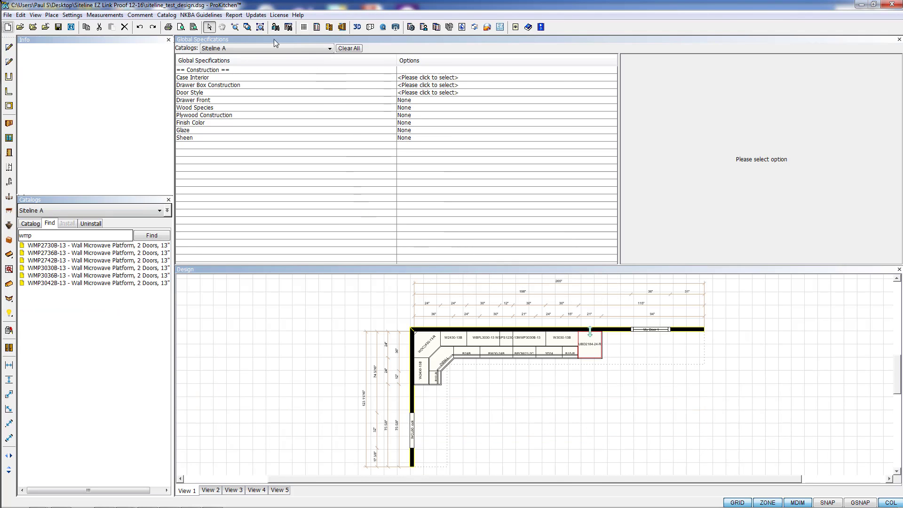
left_click(445, 78)
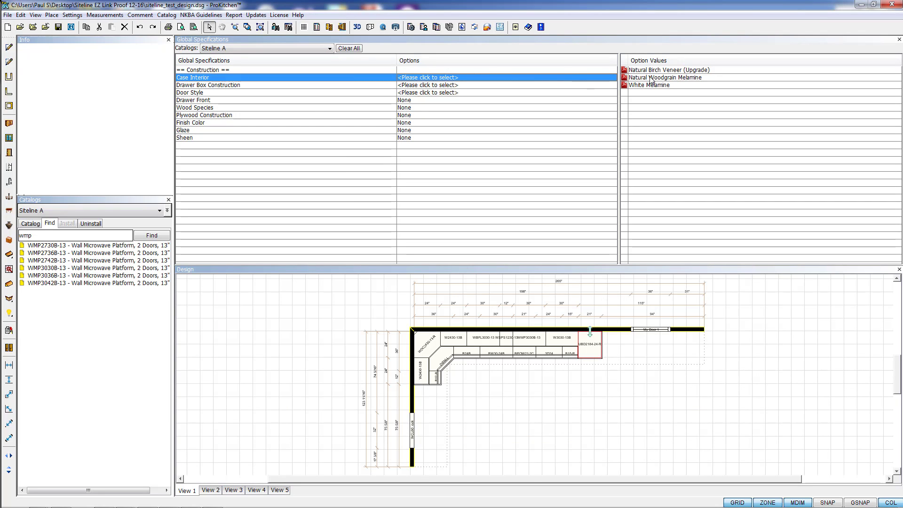
left_click(651, 78)
left_click(651, 78)
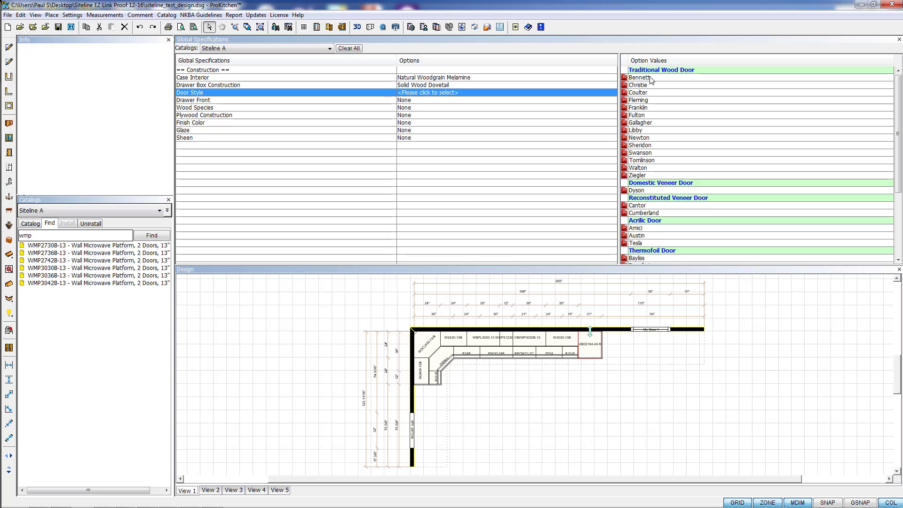
- Choose Libby doors, Option B drawer fronts, Cherry wood, no plywood construction, Malbec finish, no glaze and Satin sheen for Siteline A
left_click(640, 131)
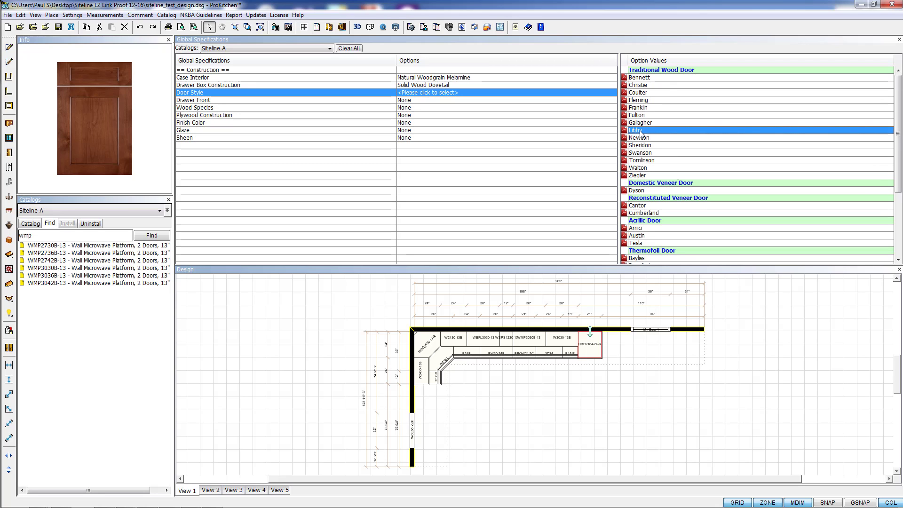
left_click(640, 130)
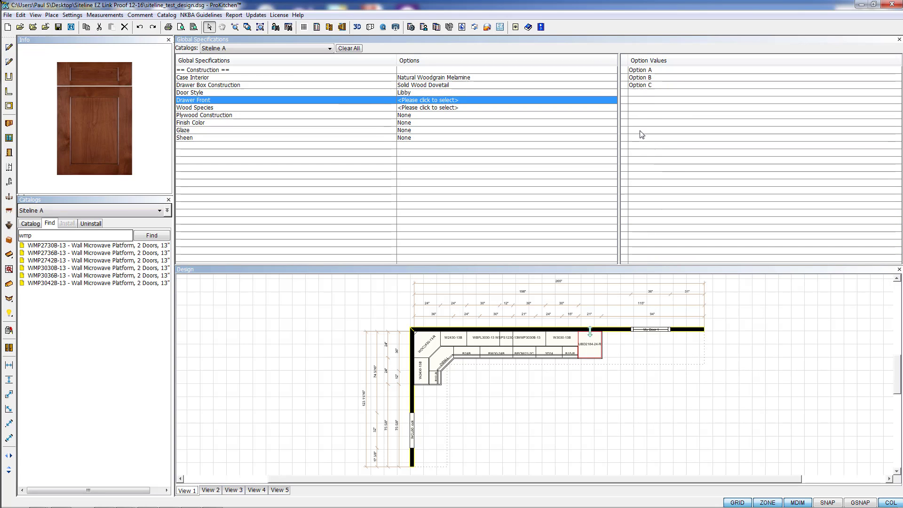
left_click(641, 79)
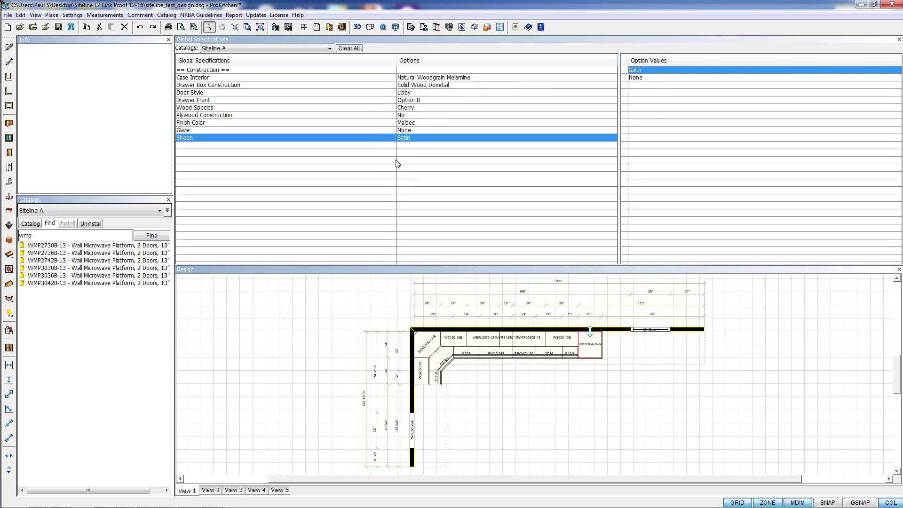
left_click(899, 39)
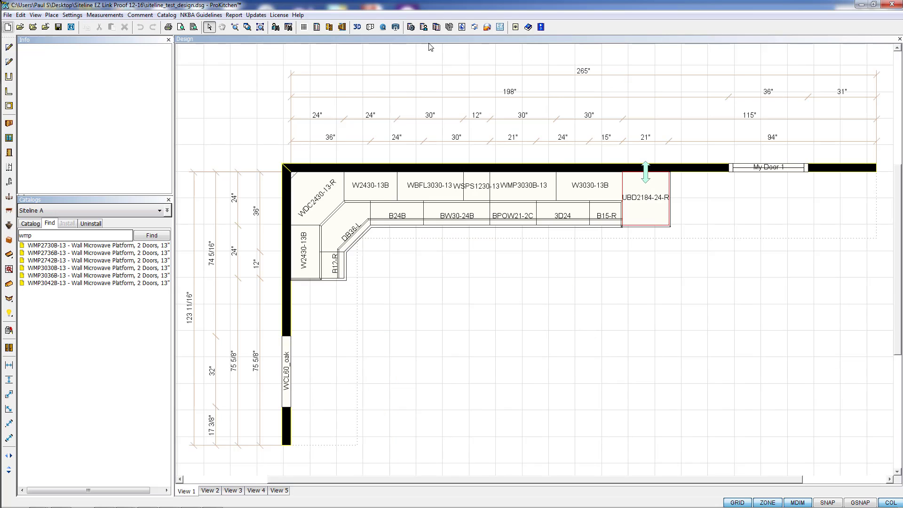
- Check the tall cabinet's new door style and finish in the 3D view
left_click(357, 27)
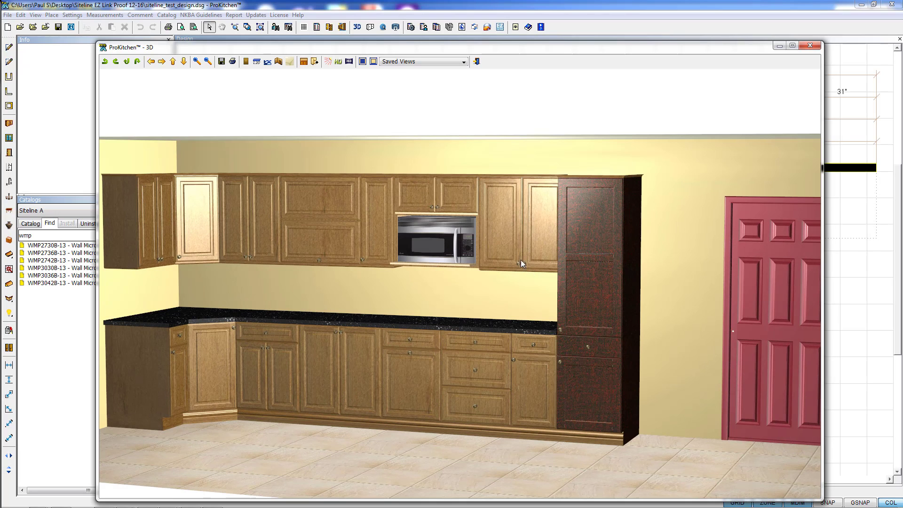
left_click(809, 47)
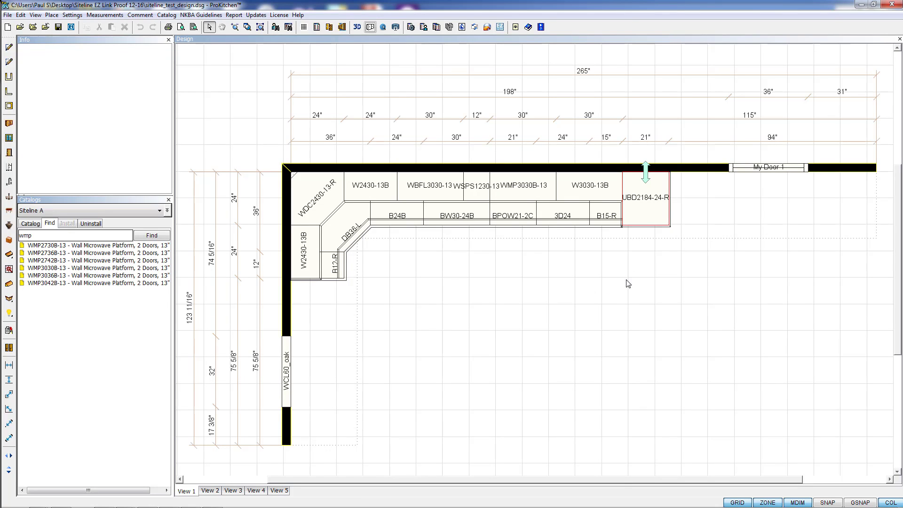
- Change the color of the selected cabinets and moldings from the microwave cabinet to the tall cabinet to Siteline A
left_click_drag(690, 257, 492, 183)
right_click(512, 188)
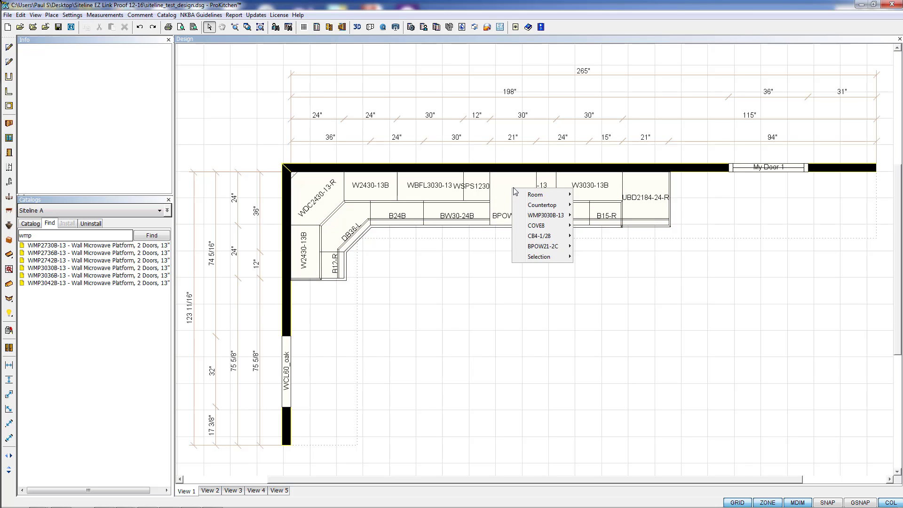
mouse_move(550, 258)
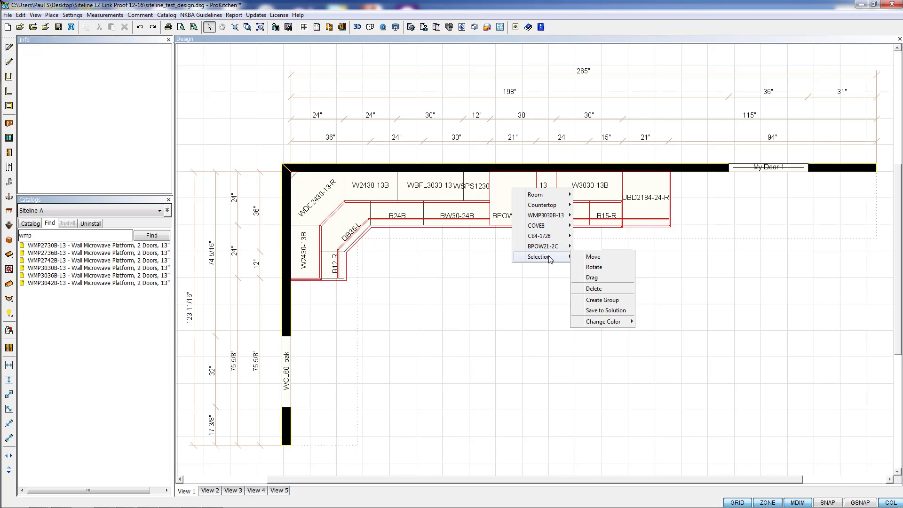
mouse_move(606, 323)
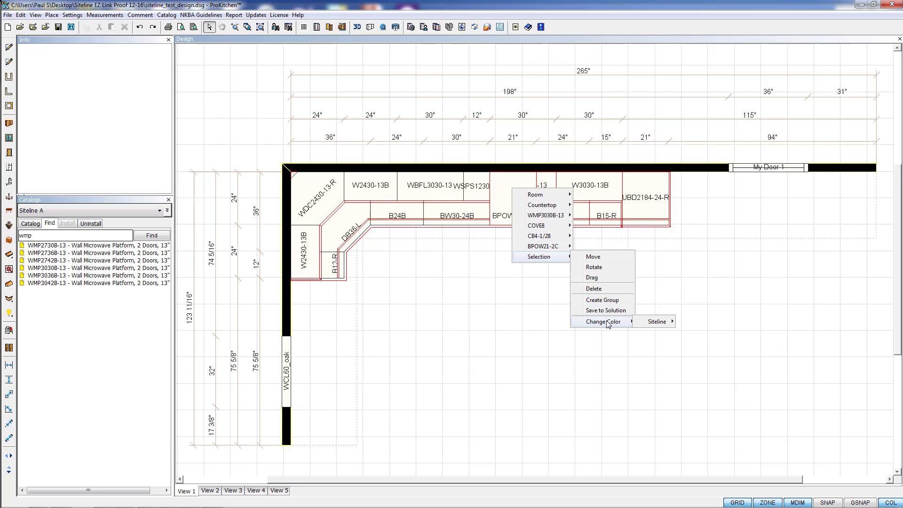
mouse_move(653, 322)
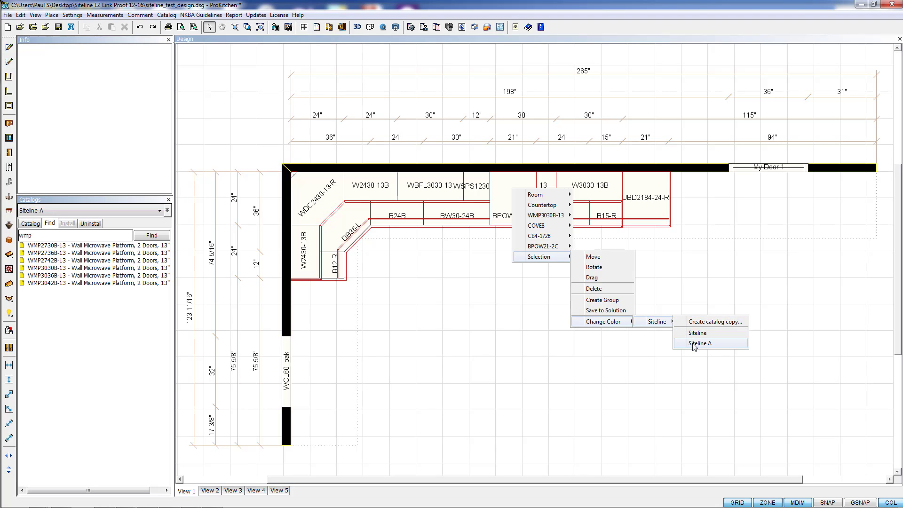
left_click(693, 343)
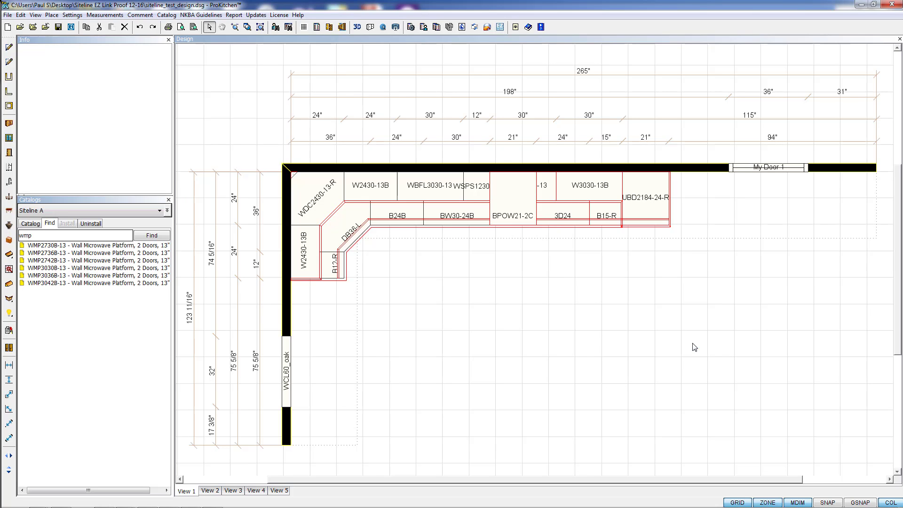
left_click(609, 320)
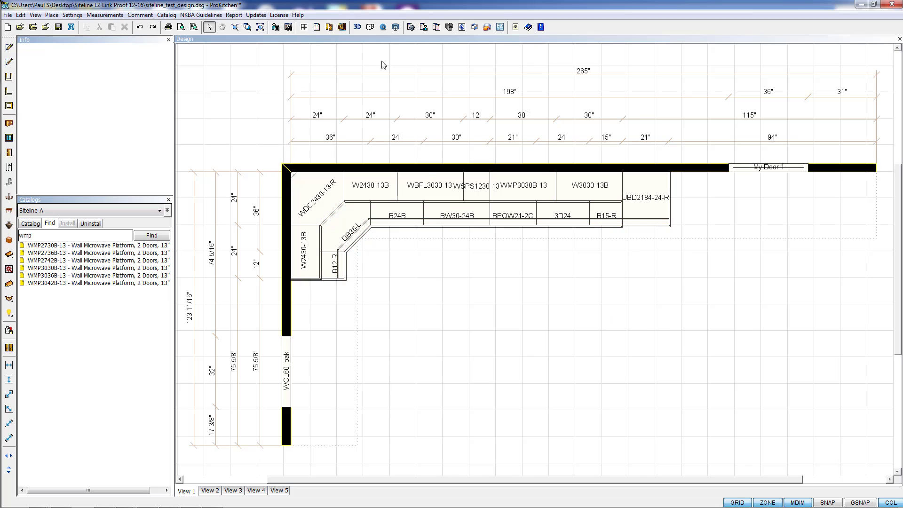
- Examine the two cabinet finishes along the back wall up close in the 3D view
left_click(357, 27)
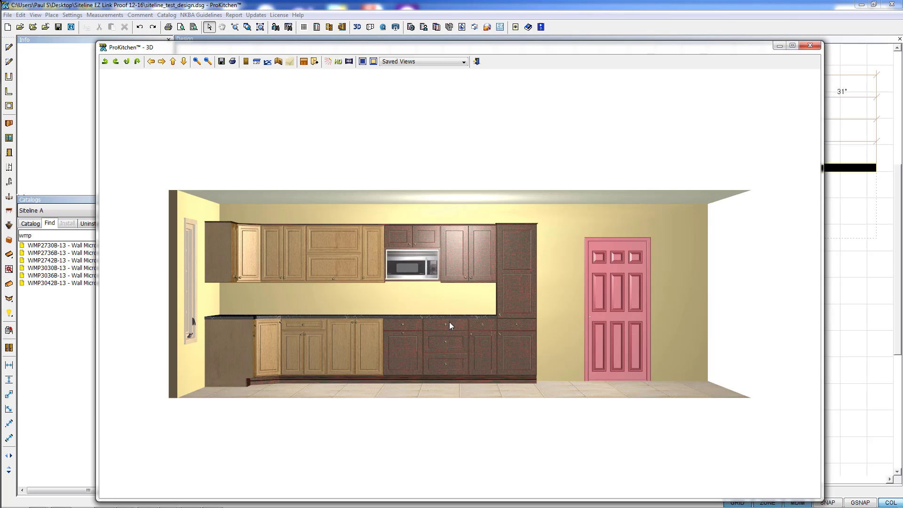
scroll(447, 313, "up", 5)
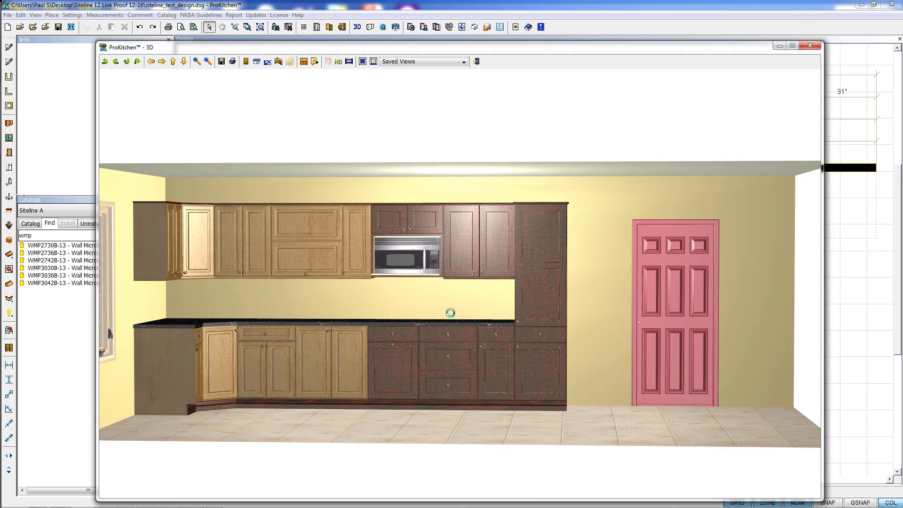
scroll(452, 315, "up", 2)
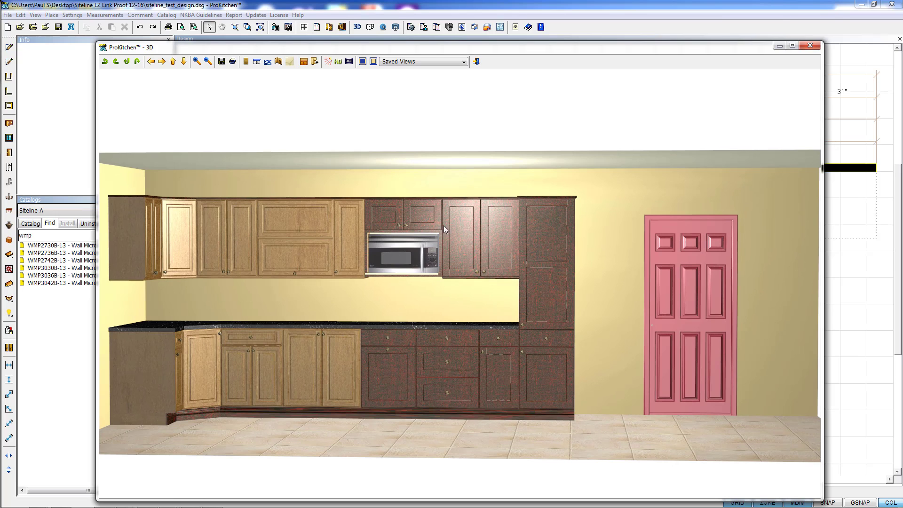
scroll(394, 371, "up", 1)
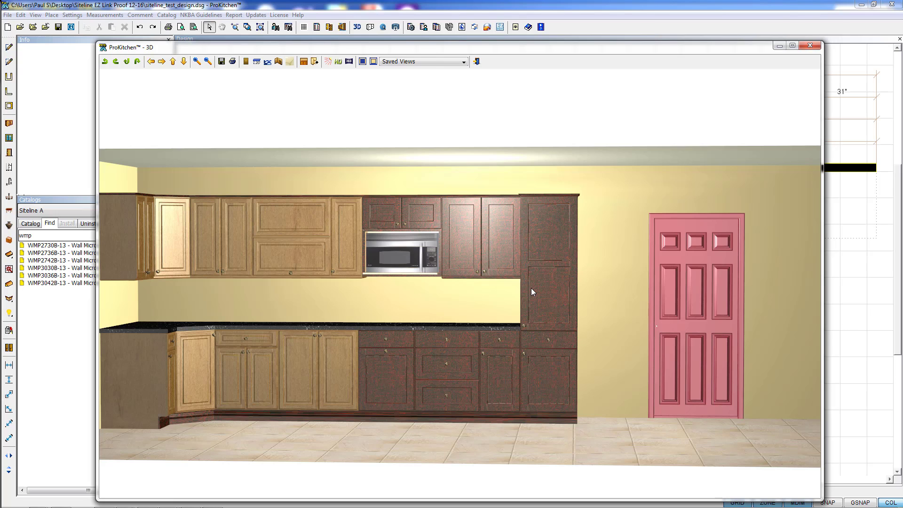
scroll(531, 287, "up", 3)
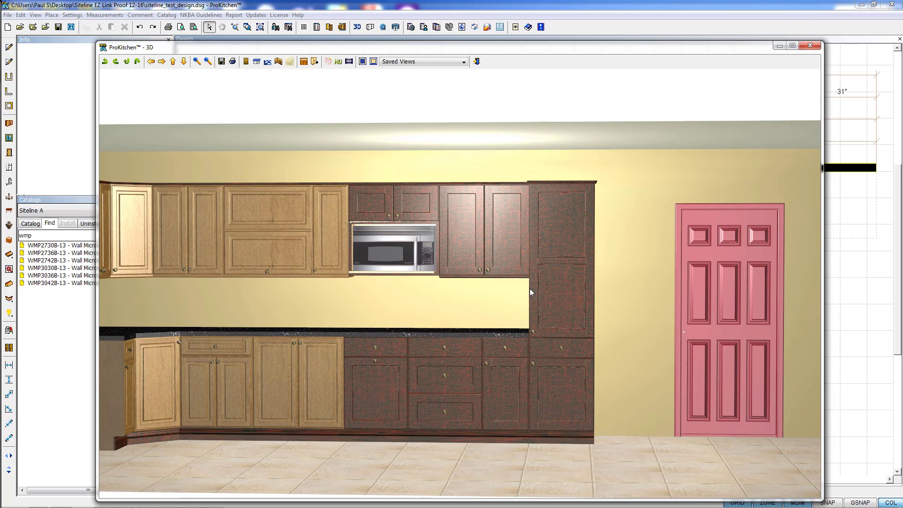